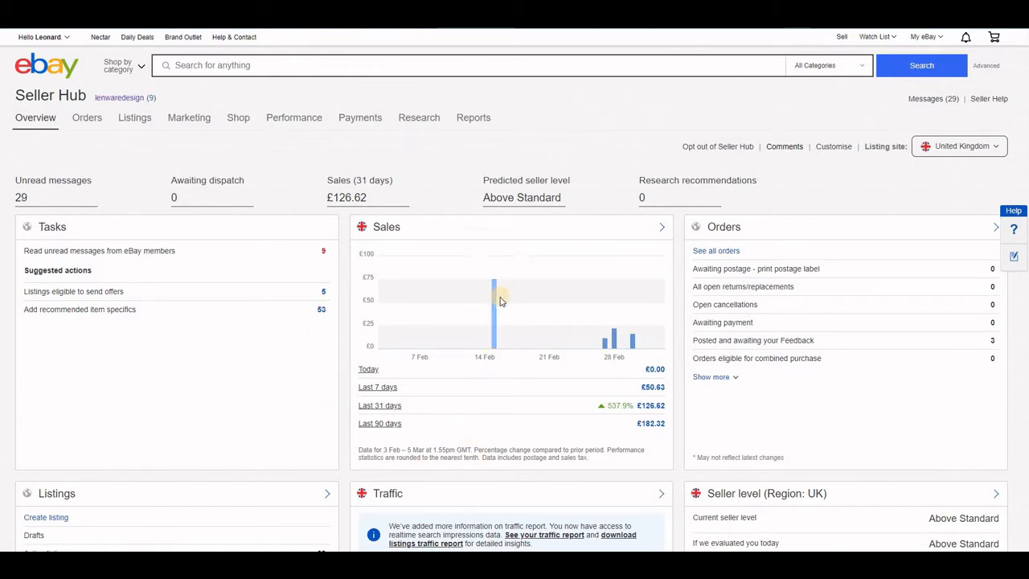
# - Examine the Seller Hub overview, checking daily sales in the Sales chart, the Traffic statistics and the remaining summary cards
pyautogui.moveTo(494, 301)
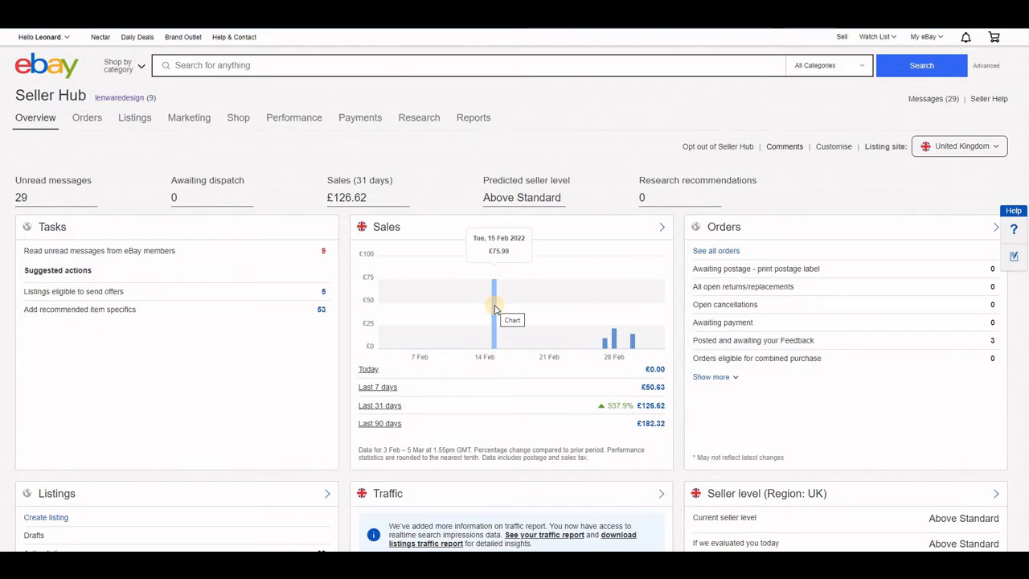
pyautogui.moveTo(603, 345)
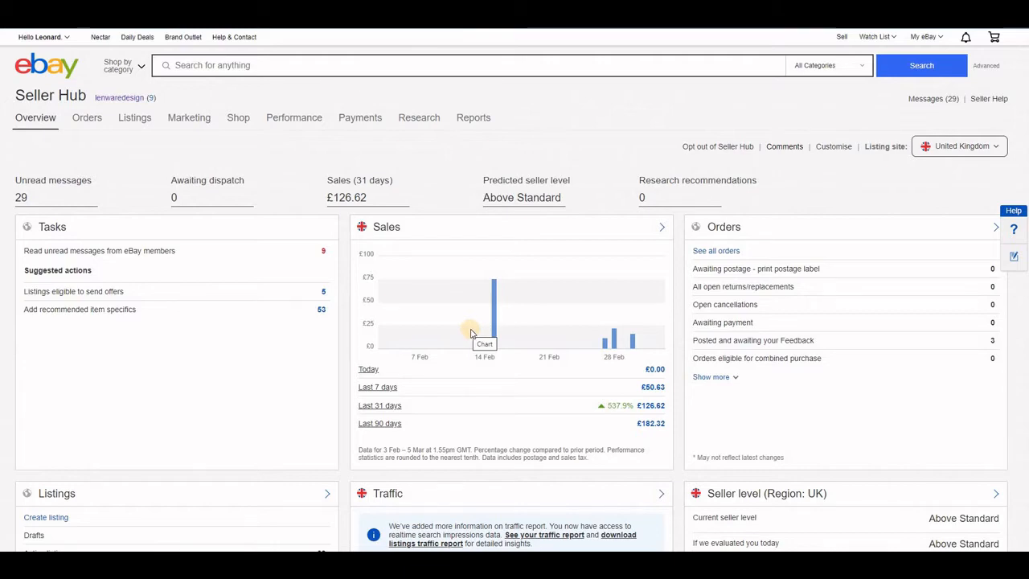
pyautogui.moveTo(493, 343)
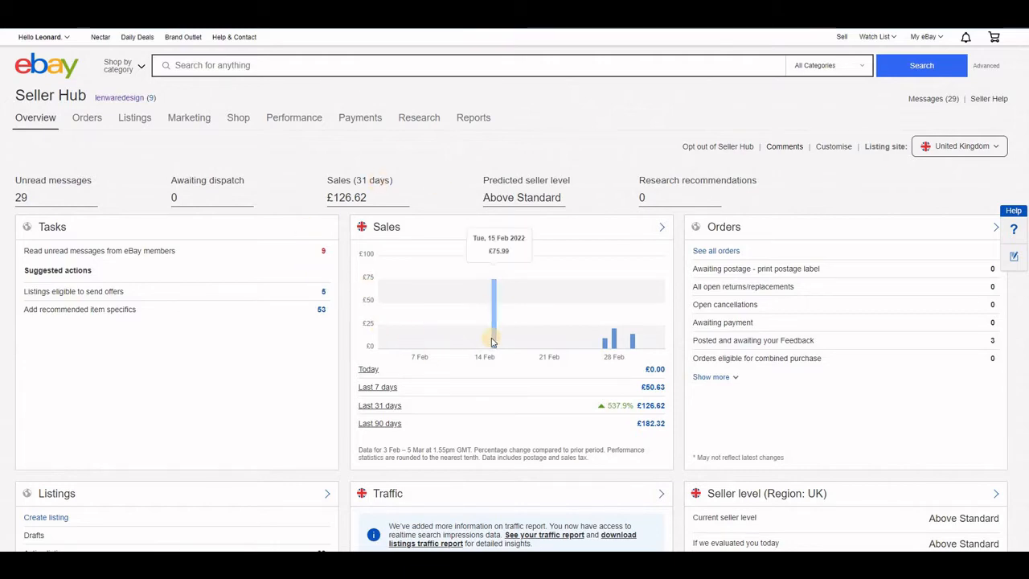
pyautogui.scroll(-5, 493, 342)
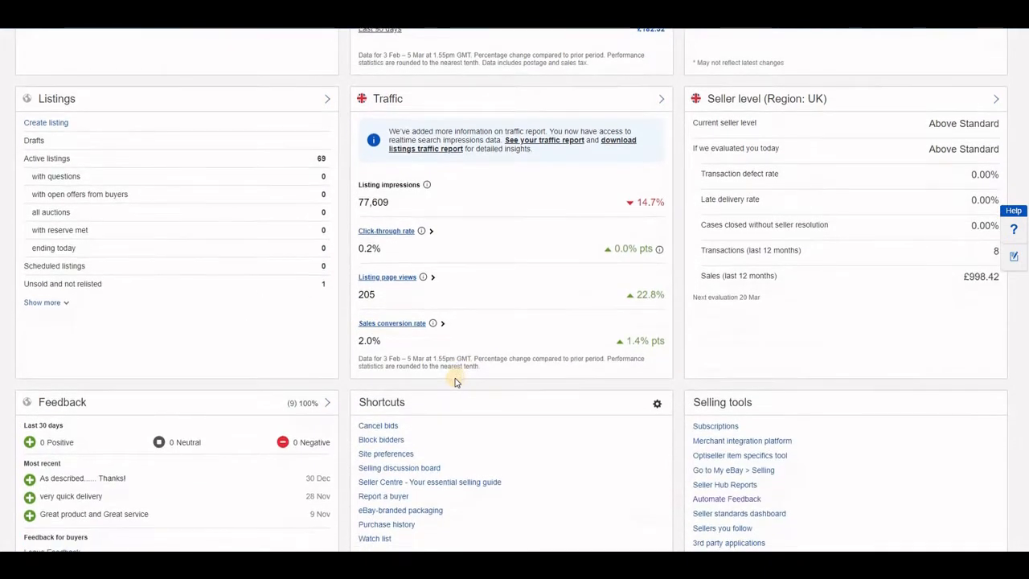
pyautogui.scroll(1, 455, 383)
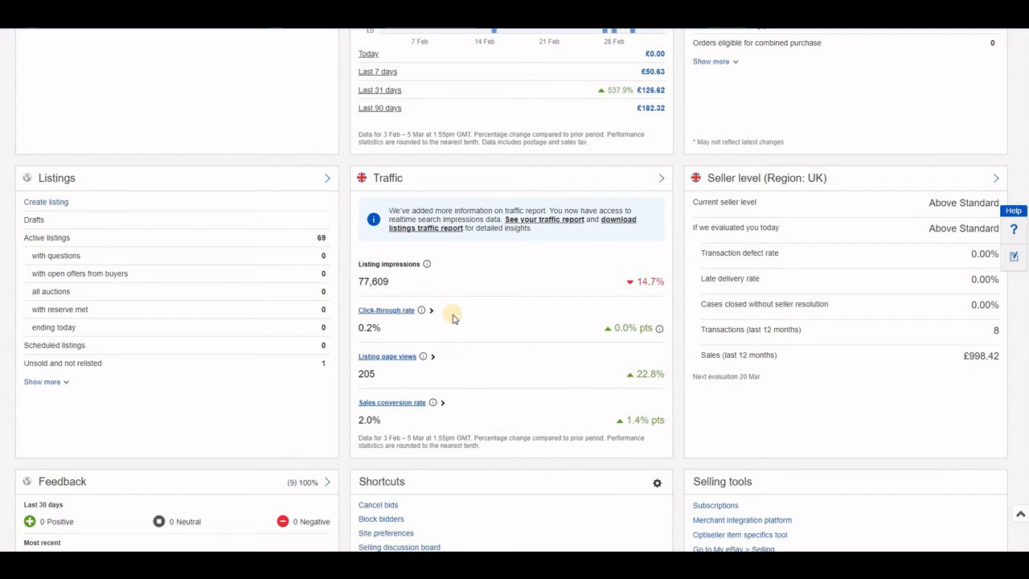
pyautogui.scroll(-4, 453, 318)
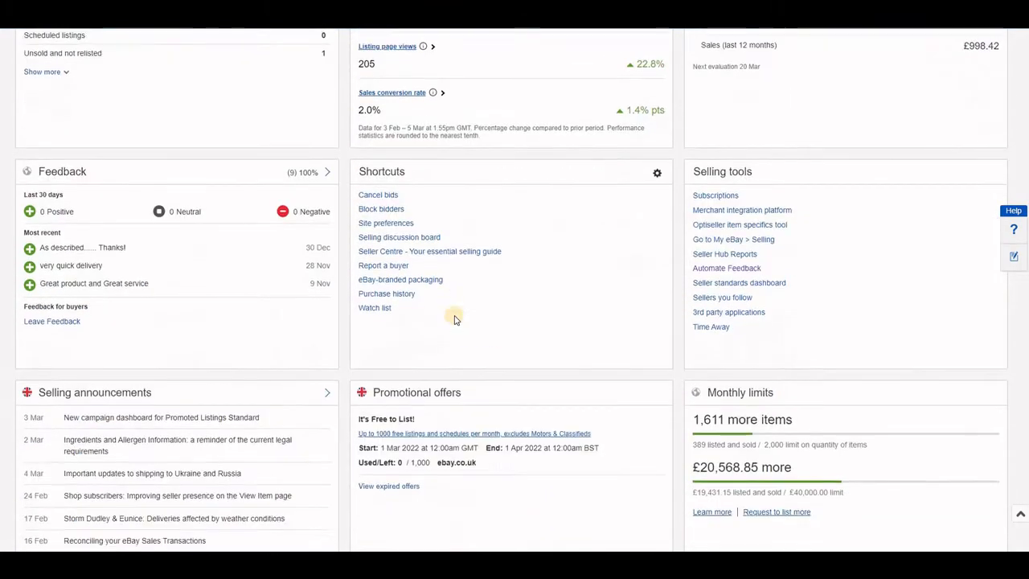
pyautogui.scroll(-4, 453, 319)
pyautogui.scroll(7, 455, 319)
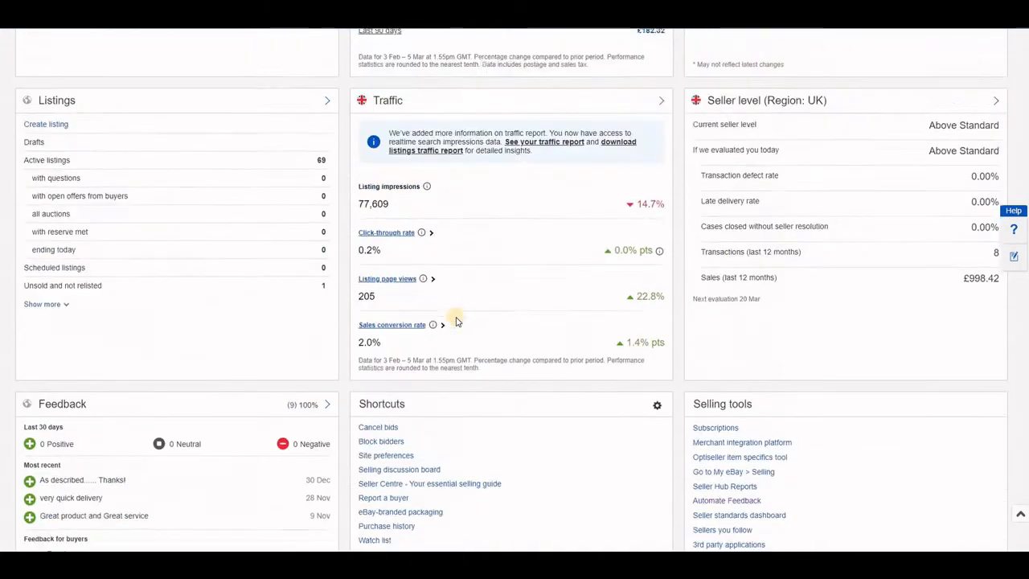
pyautogui.scroll(5, 455, 320)
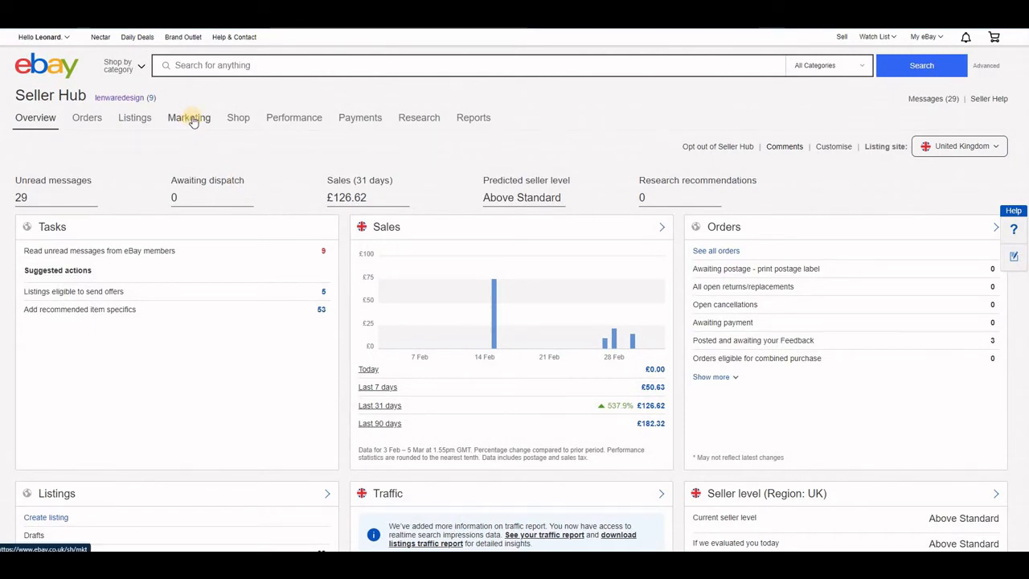
# - Open the advertising dashboard in the Marketing section and view the available campaign types and the Promoted Listings Standard summary
pyautogui.click(192, 119)
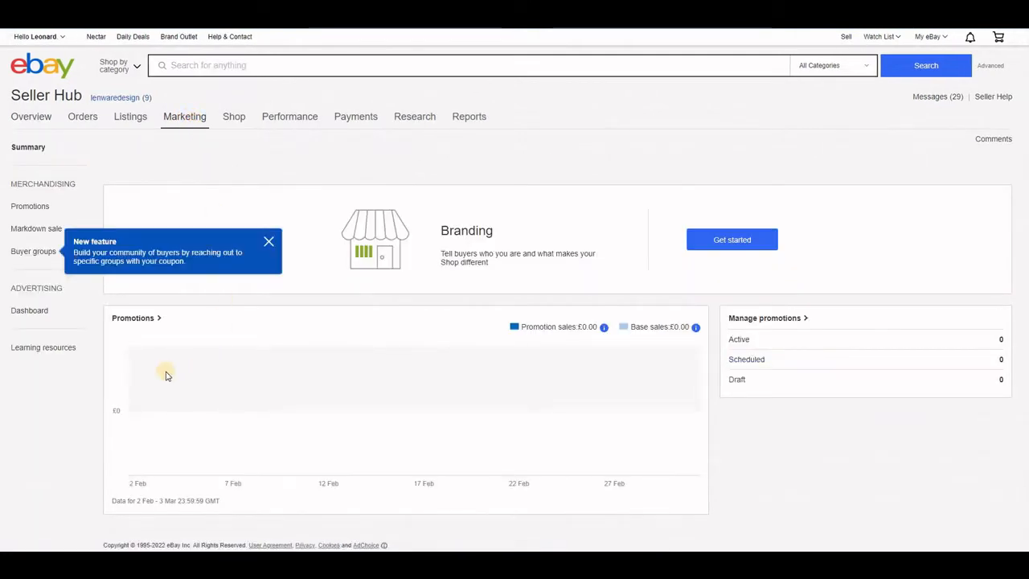
pyautogui.click(35, 312)
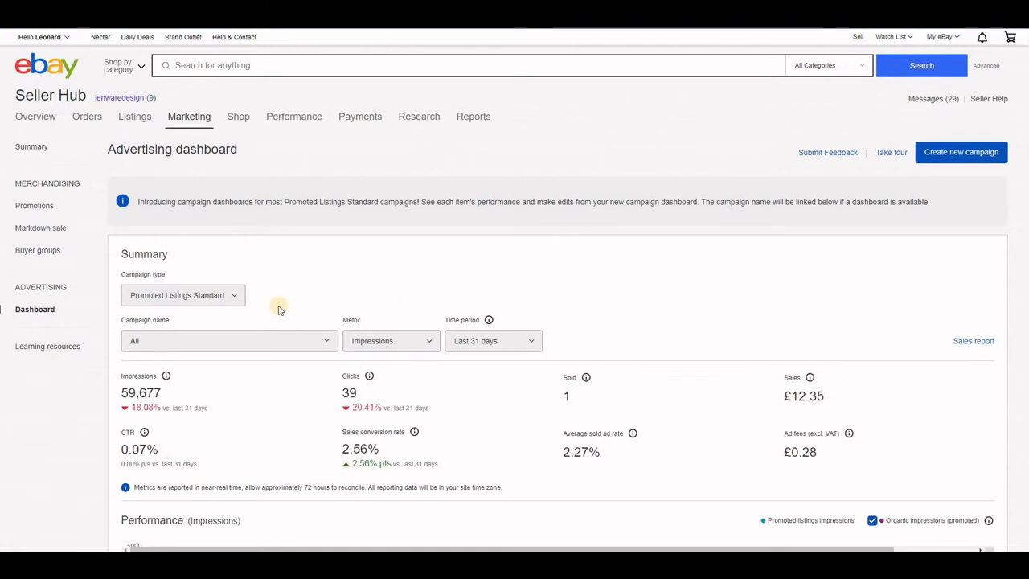
pyautogui.click(239, 295)
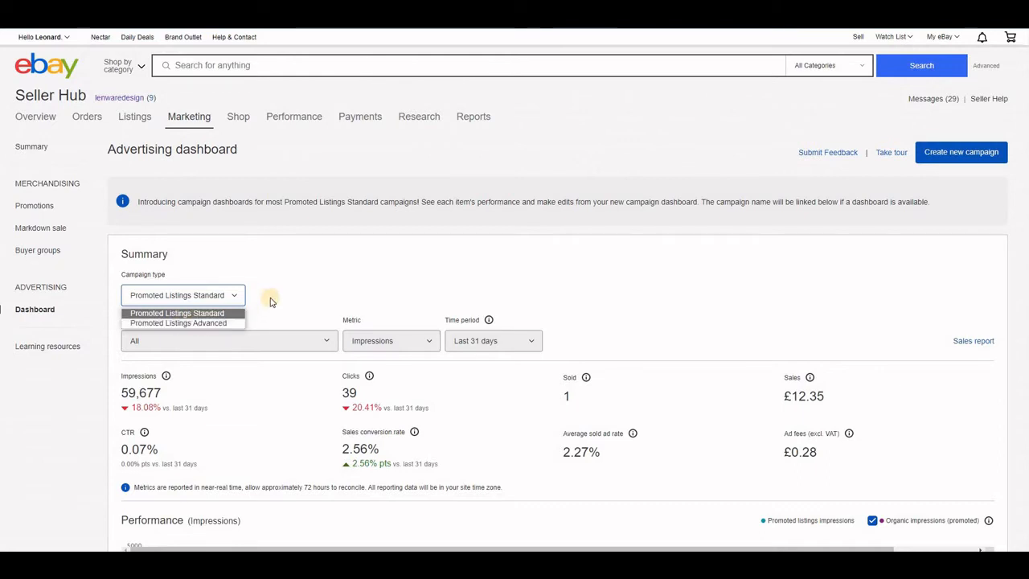
pyautogui.click(347, 272)
pyautogui.scroll(-1, 326, 314)
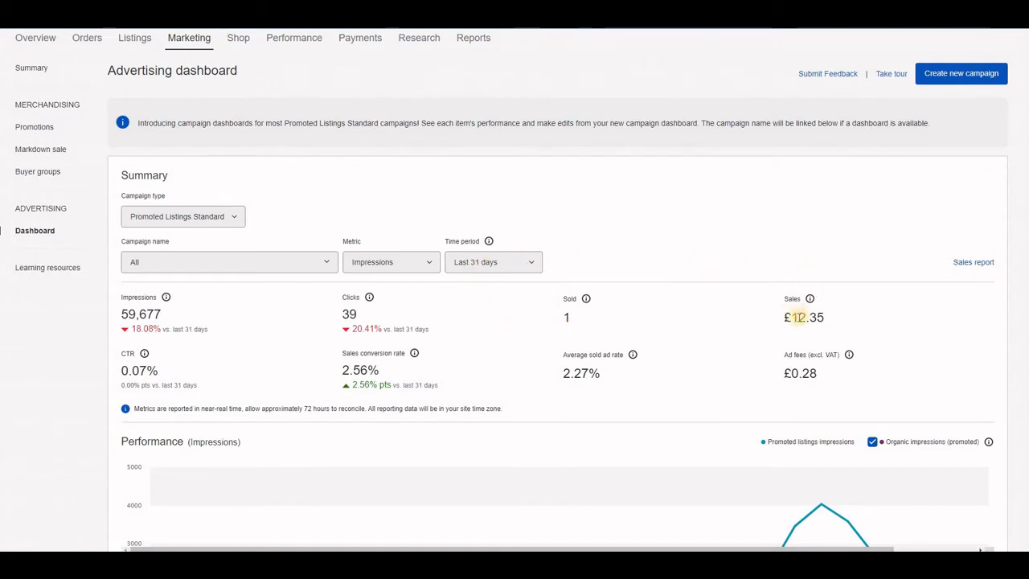
# - Try the Custom time period for the Promoted Listings Standard summary and return it to Last 31 days
pyautogui.click(533, 263)
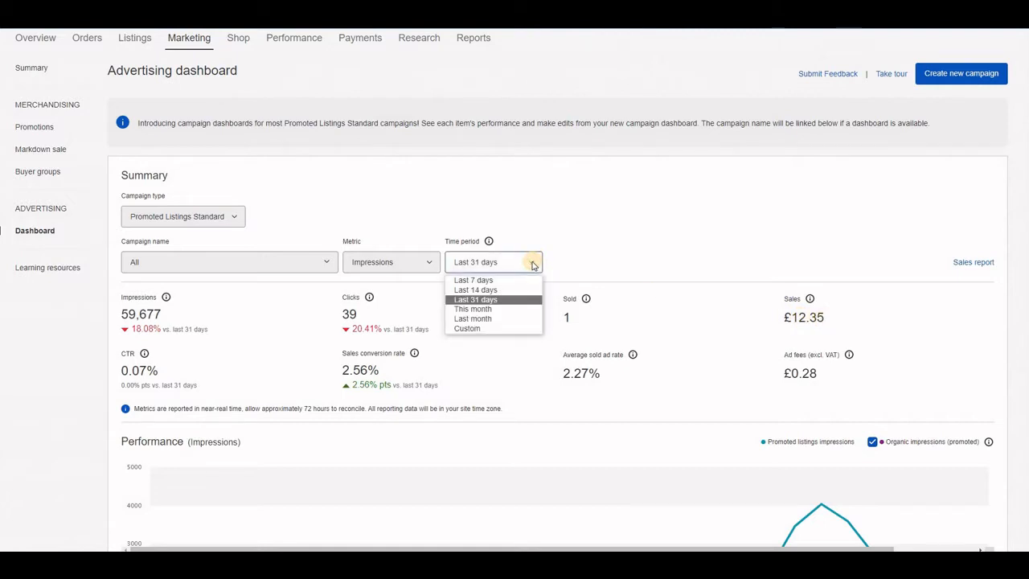
pyautogui.click(468, 329)
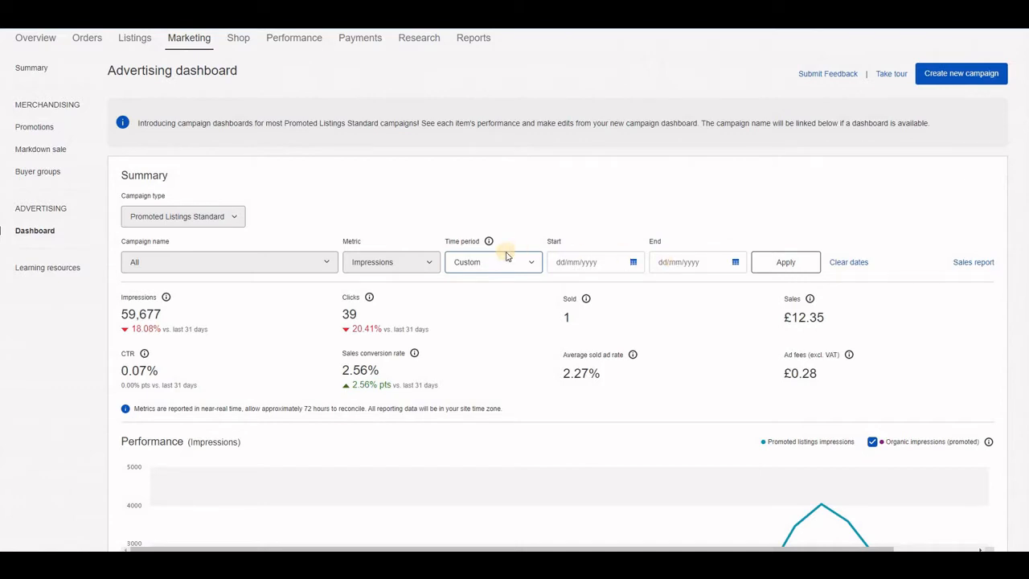
pyautogui.click(532, 264)
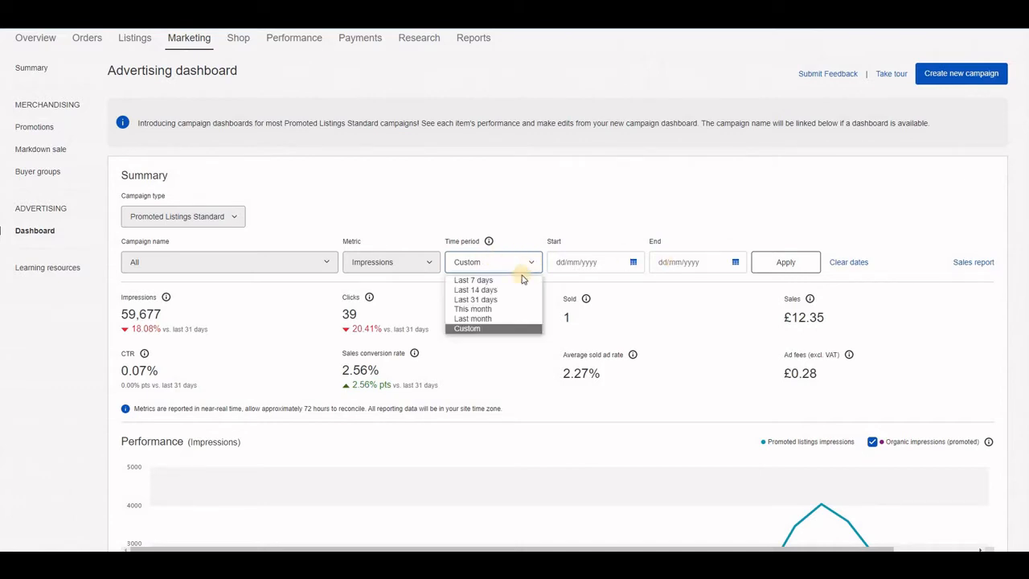
pyautogui.click(472, 300)
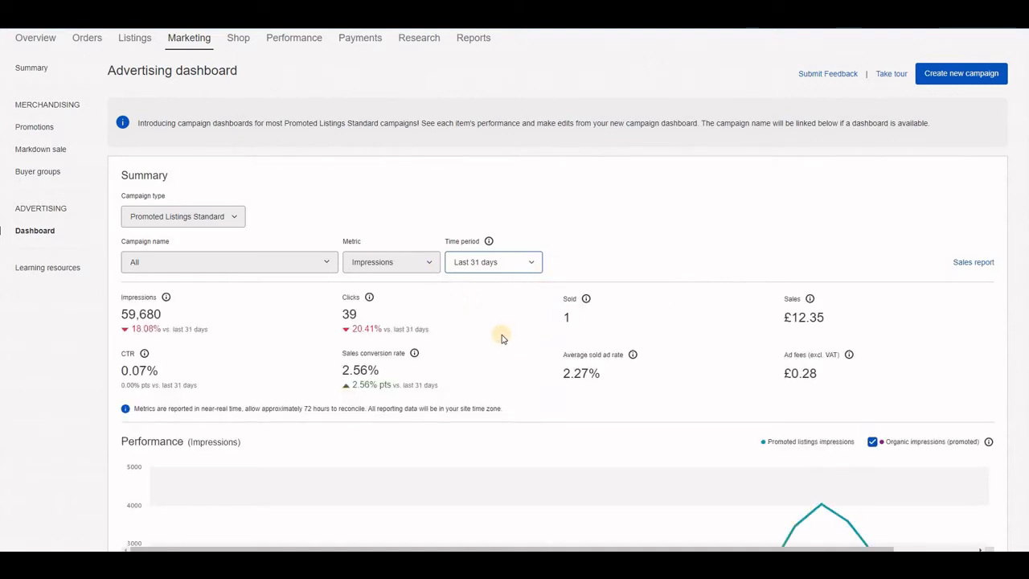
# - Look over the Promoted Listings Standard performance graph and campaign list, and switch the campaign type to Promoted Listings Advanced
pyautogui.scroll(-2, 502, 333)
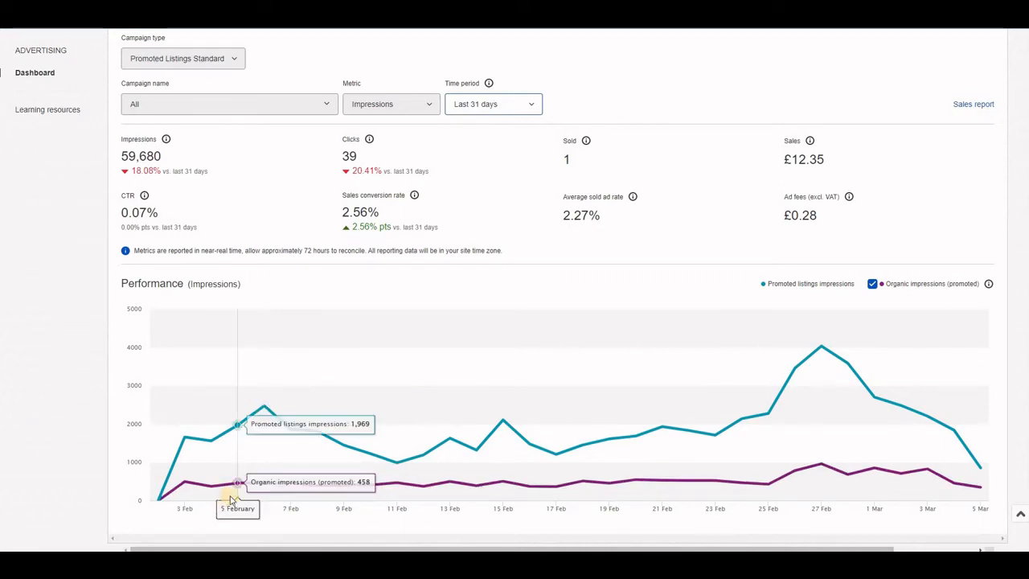
pyautogui.scroll(-3, 300, 483)
pyautogui.scroll(-1, 300, 482)
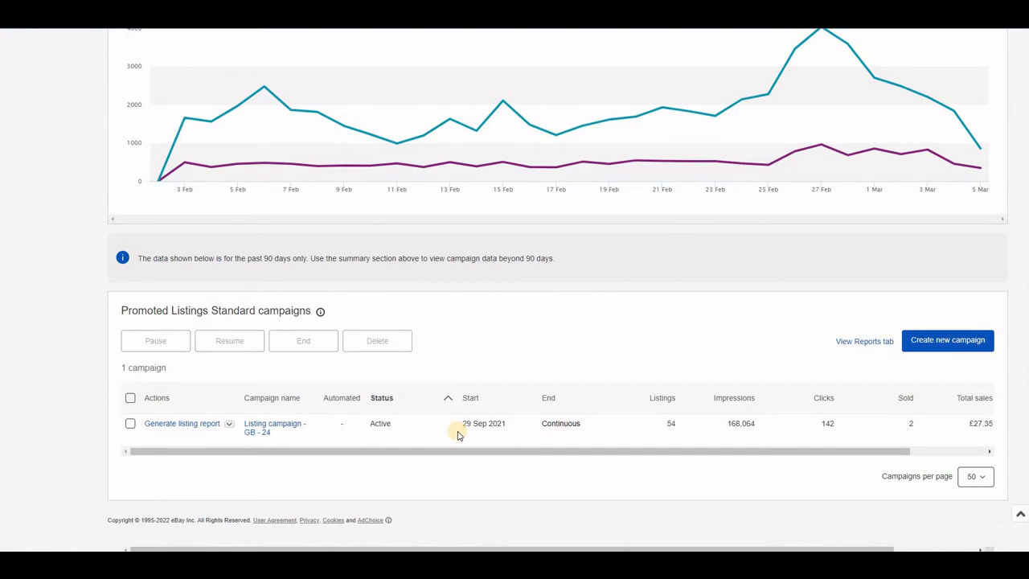
pyautogui.scroll(10, 457, 434)
pyautogui.scroll(1, 321, 346)
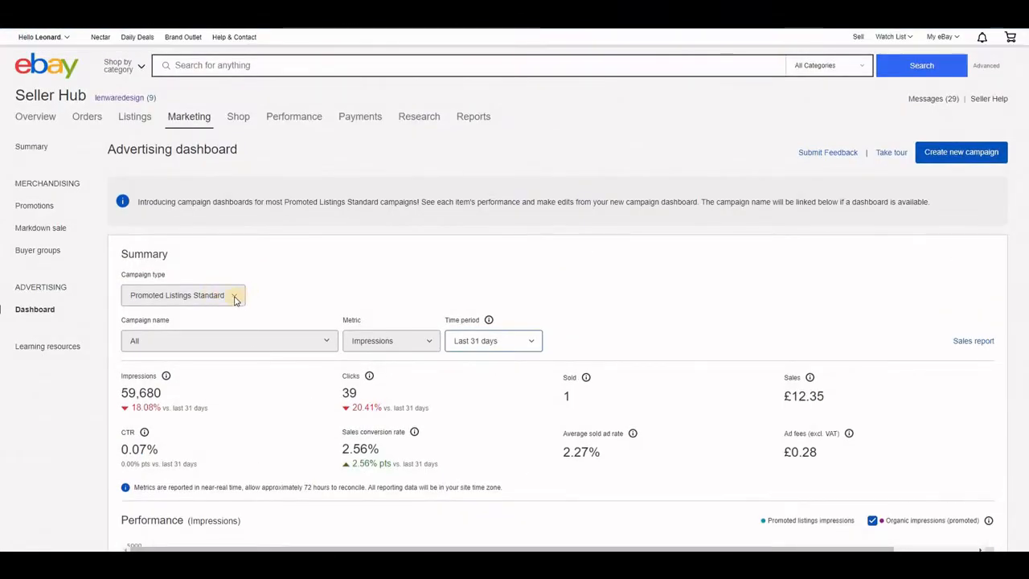
pyautogui.click(239, 296)
pyautogui.click(206, 323)
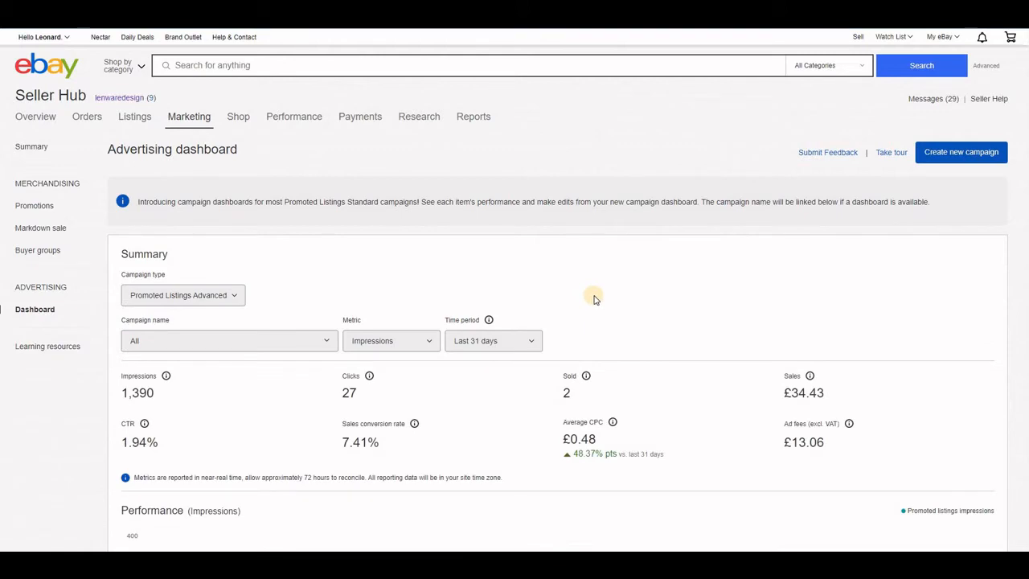
# - Examine the Promoted Listings Advanced summary figures, the impressions graph and the Dropship Products campaign's entry in the campaign list
pyautogui.scroll(-2, 595, 299)
pyautogui.scroll(-4, 598, 301)
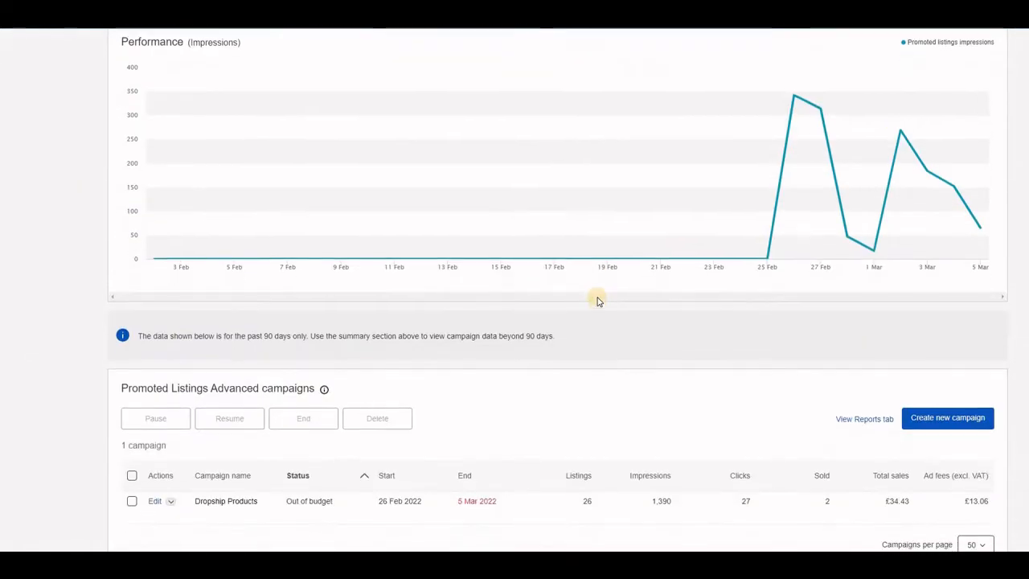
pyautogui.scroll(6, 597, 301)
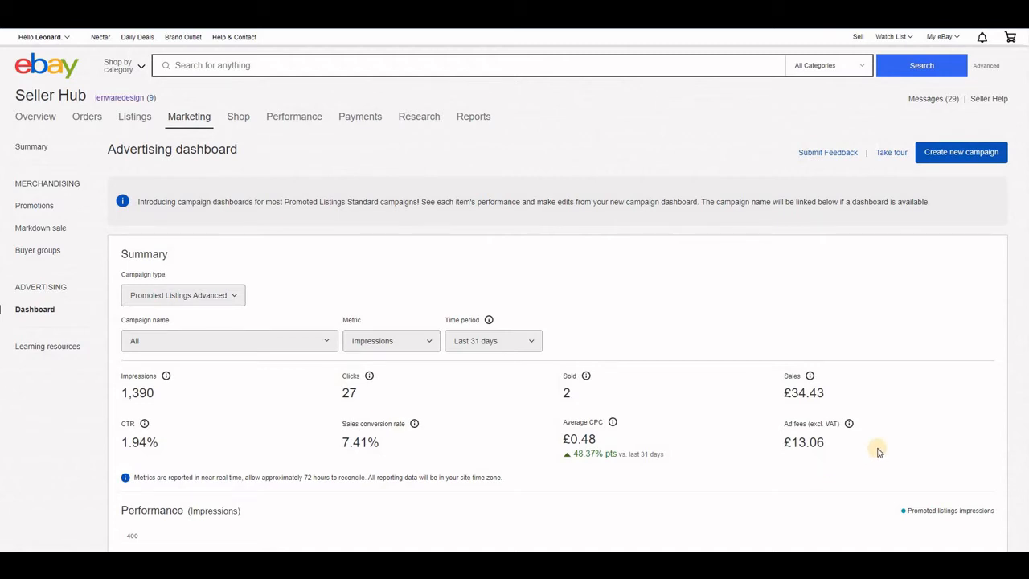
pyautogui.scroll(-2, 878, 452)
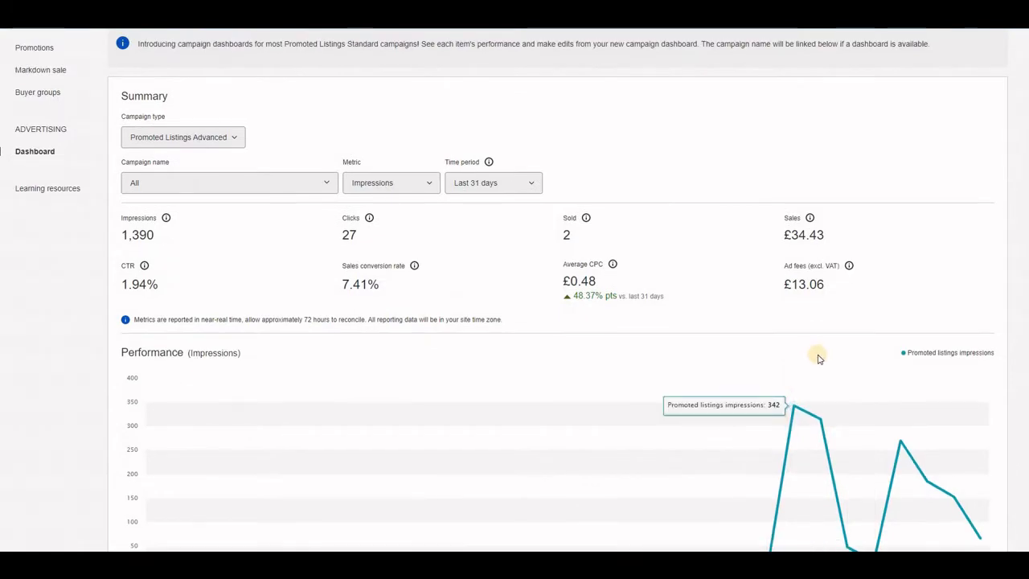
pyautogui.scroll(-6, 795, 364)
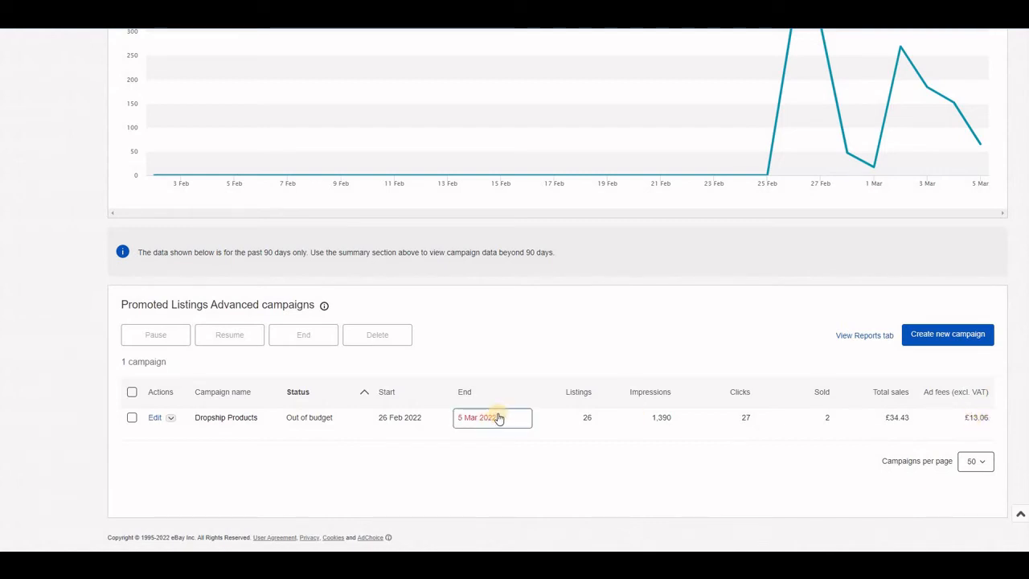
pyautogui.scroll(5, 498, 417)
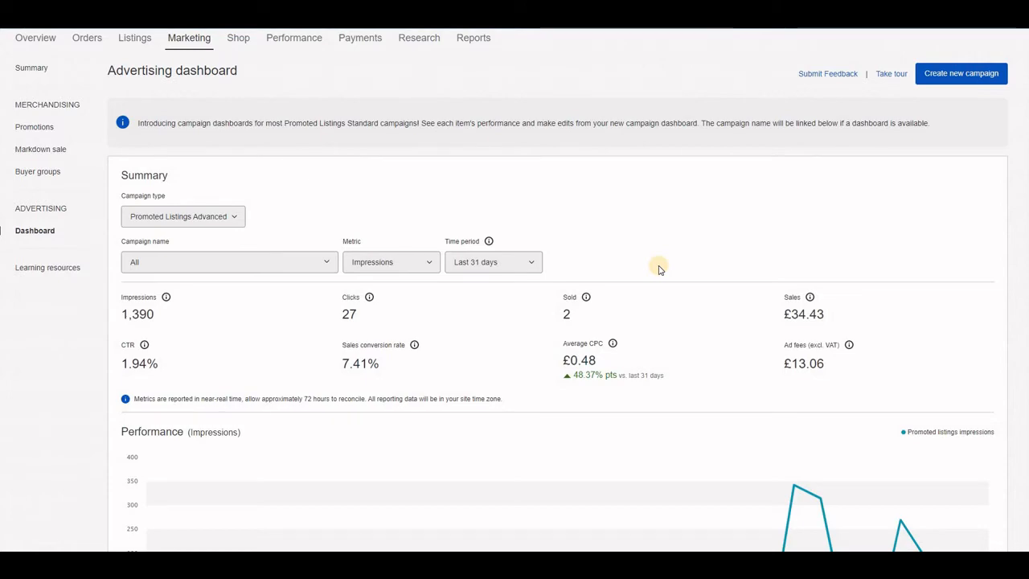
pyautogui.scroll(1, 658, 269)
pyautogui.scroll(-1, 659, 269)
pyautogui.scroll(-2, 632, 243)
pyautogui.scroll(-3, 633, 259)
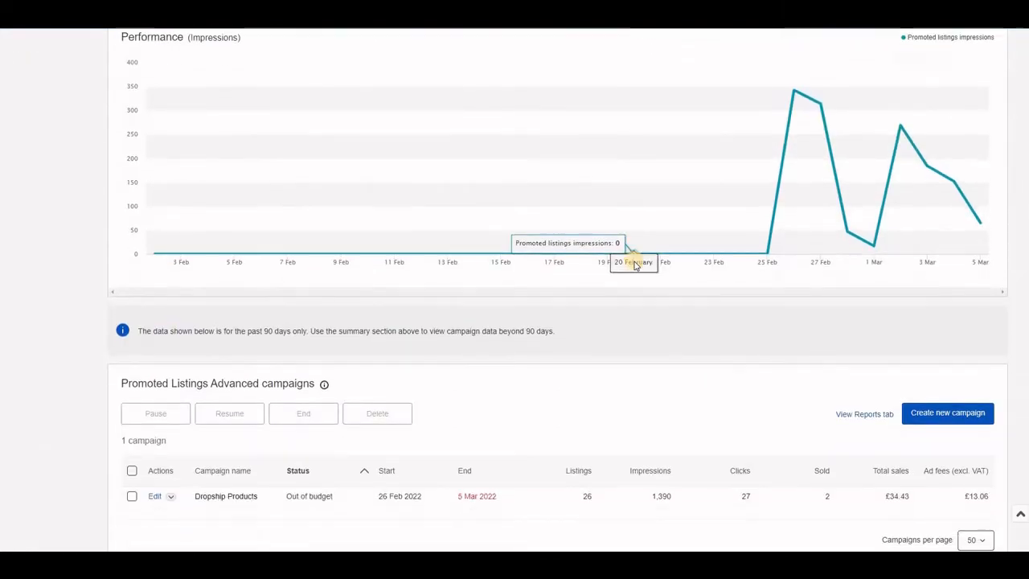
pyautogui.scroll(8, 633, 265)
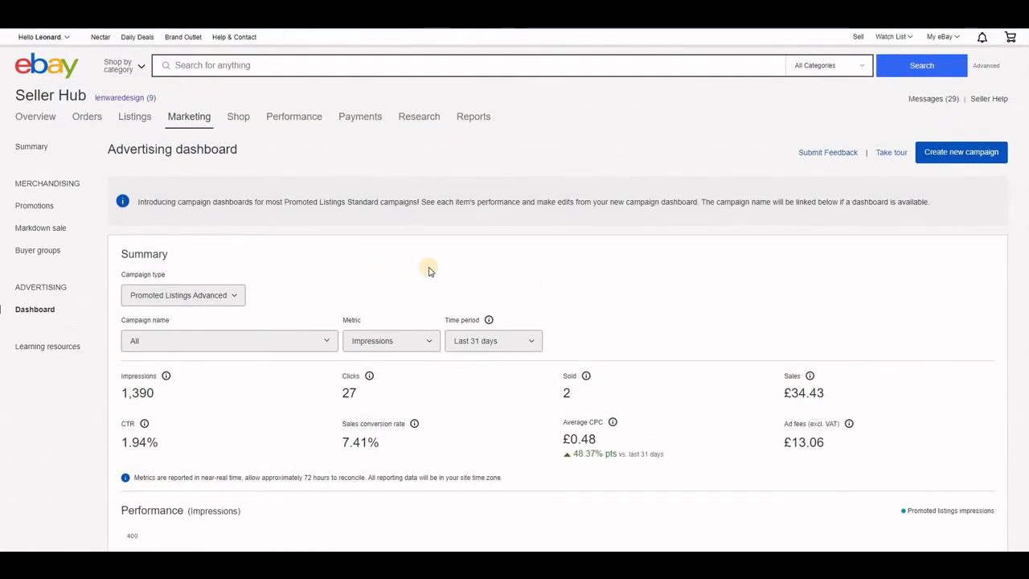
pyautogui.scroll(-2, 428, 271)
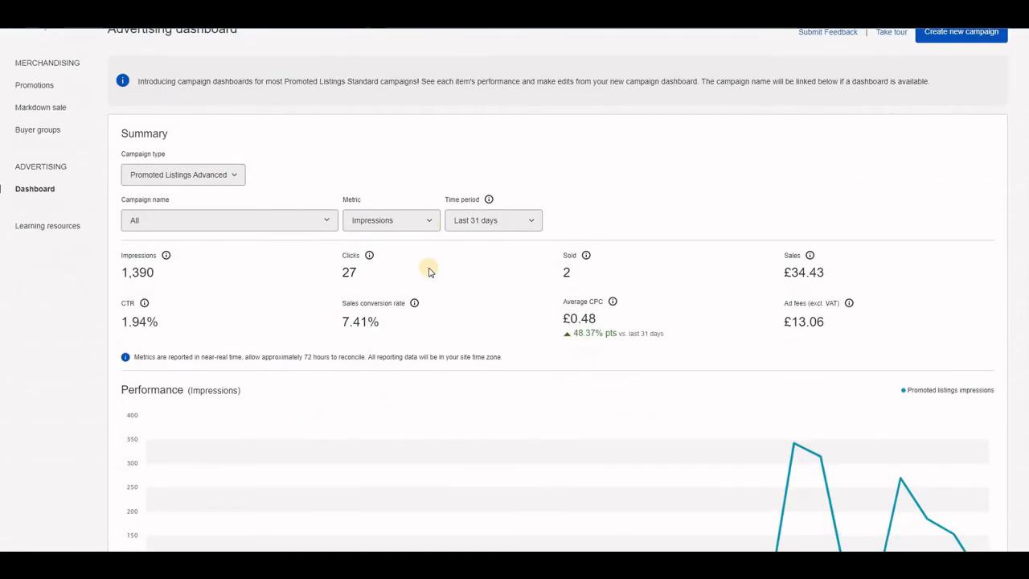
pyautogui.scroll(2, 429, 271)
pyautogui.scroll(-6, 427, 273)
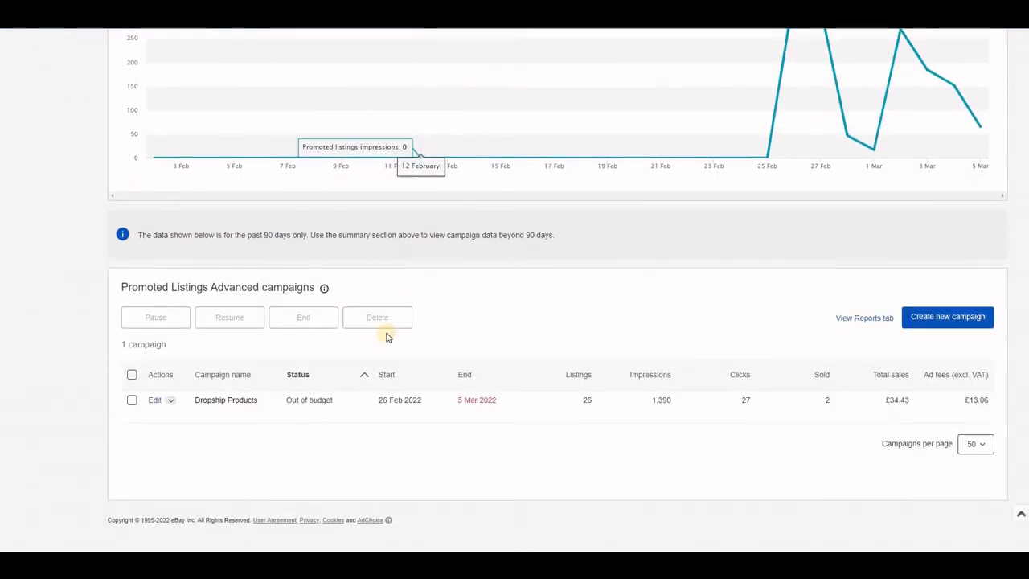
# - Open the Dropship Products campaign's settings, review its name, daily budget and dates, and save them
pyautogui.click(156, 401)
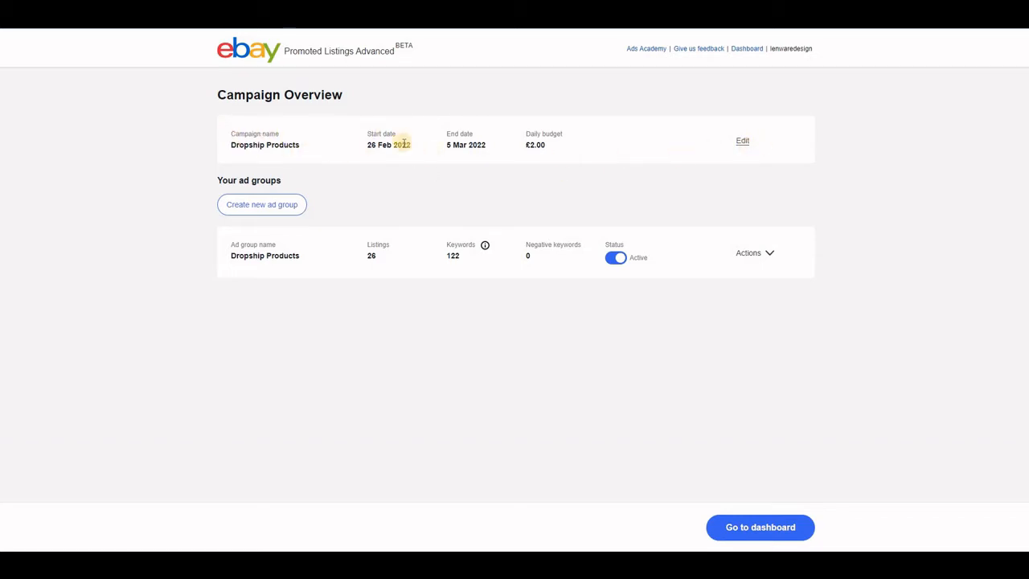
pyautogui.click(743, 142)
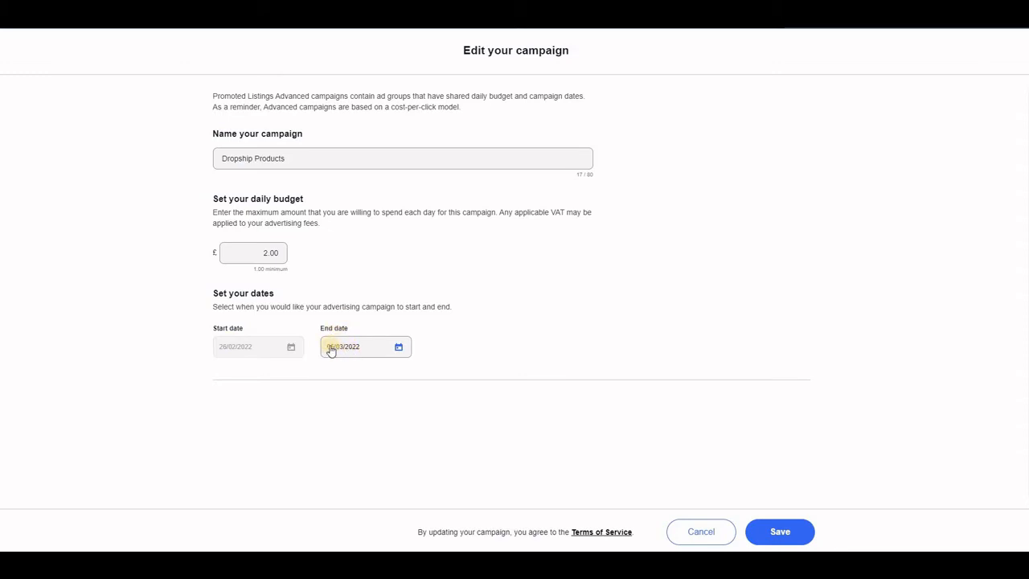
pyautogui.scroll(-1, 405, 337)
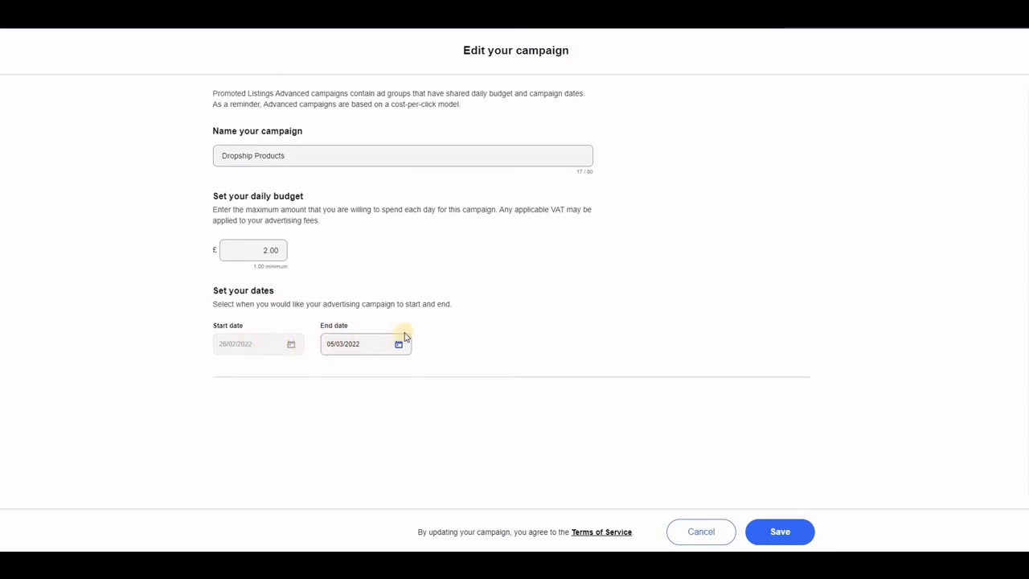
pyautogui.click(780, 532)
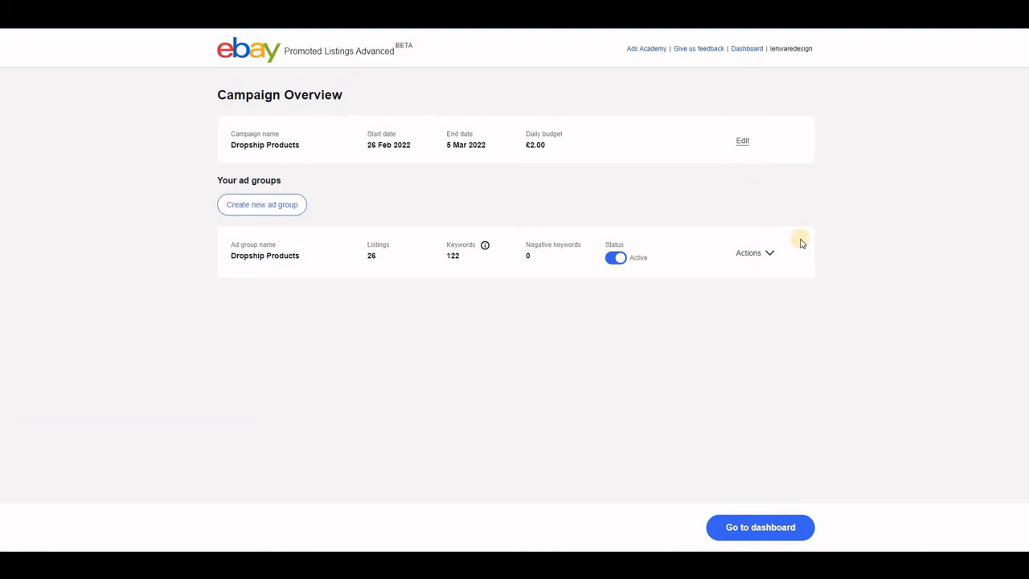
# - Open the Dropship Products ad group for editing
pyautogui.click(770, 254)
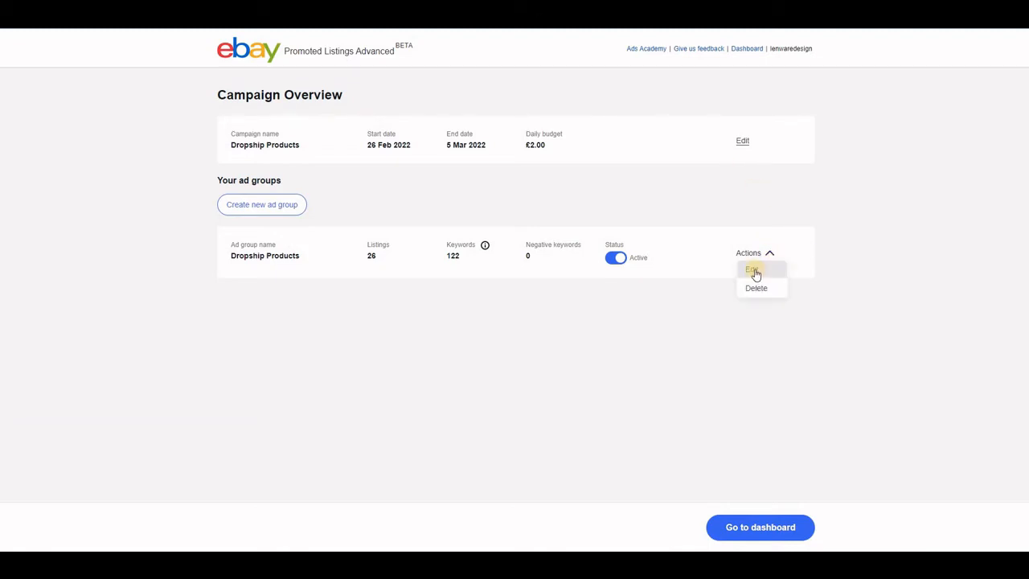
pyautogui.click(754, 272)
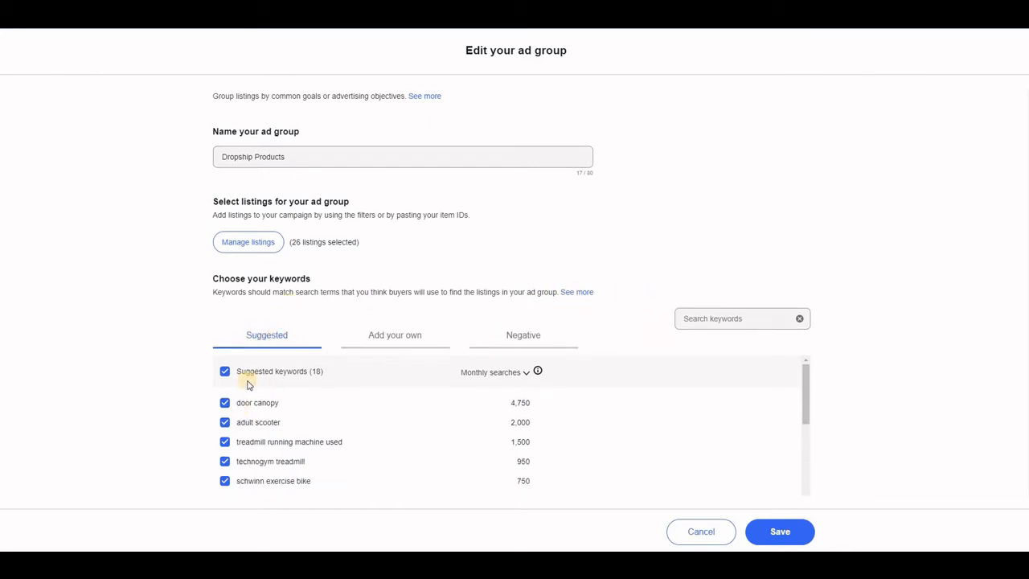
# - Examine the ad group's suggested keywords with their monthly searches, and open the available keyword match types
pyautogui.scroll(-3, 185, 386)
pyautogui.scroll(-2, 204, 400)
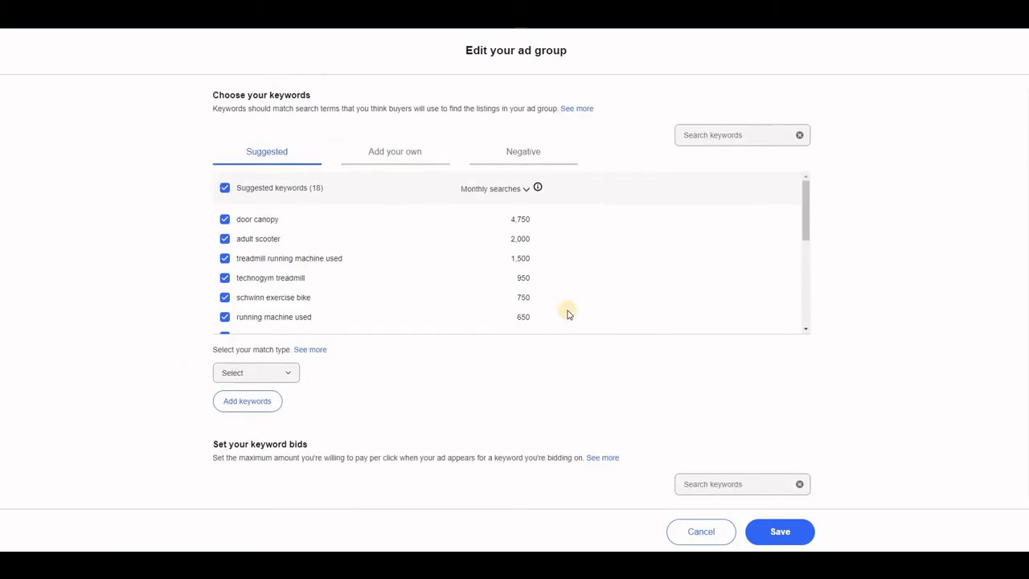
pyautogui.moveTo(804, 278); pyautogui.dragTo(809, 221)
pyautogui.scroll(2, 153, 296)
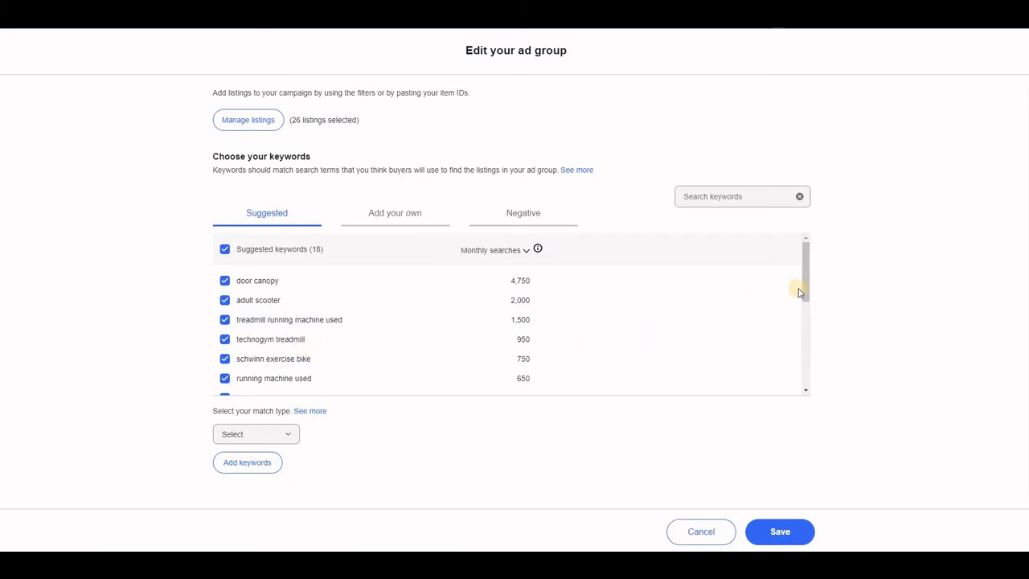
pyautogui.moveTo(801, 290)
pyautogui.mouseDown()
pyautogui.moveTo(816, 381)
pyautogui.moveTo(807, 276)
pyautogui.mouseUp()
pyautogui.scroll(-1, 168, 363)
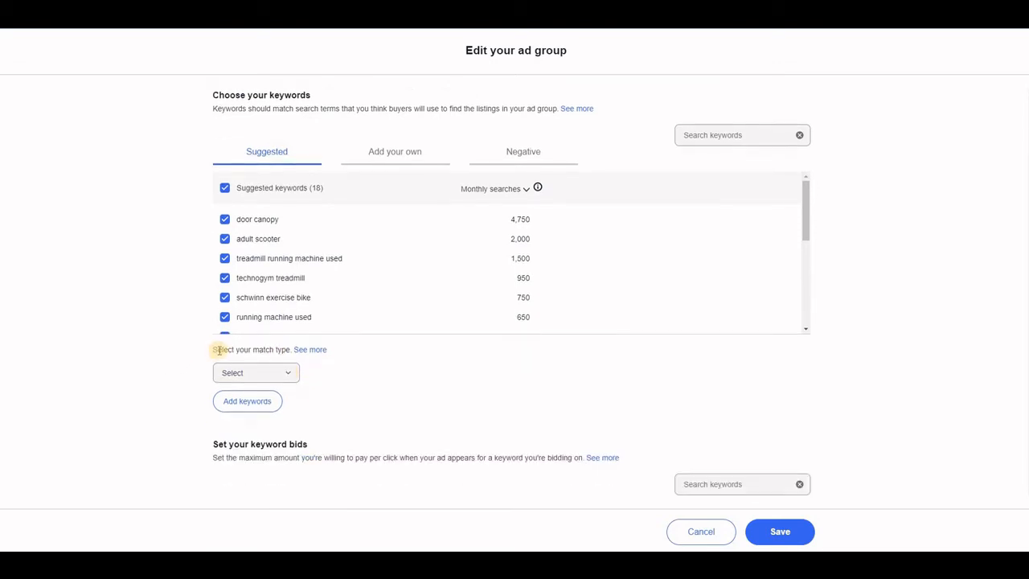
pyautogui.click(289, 375)
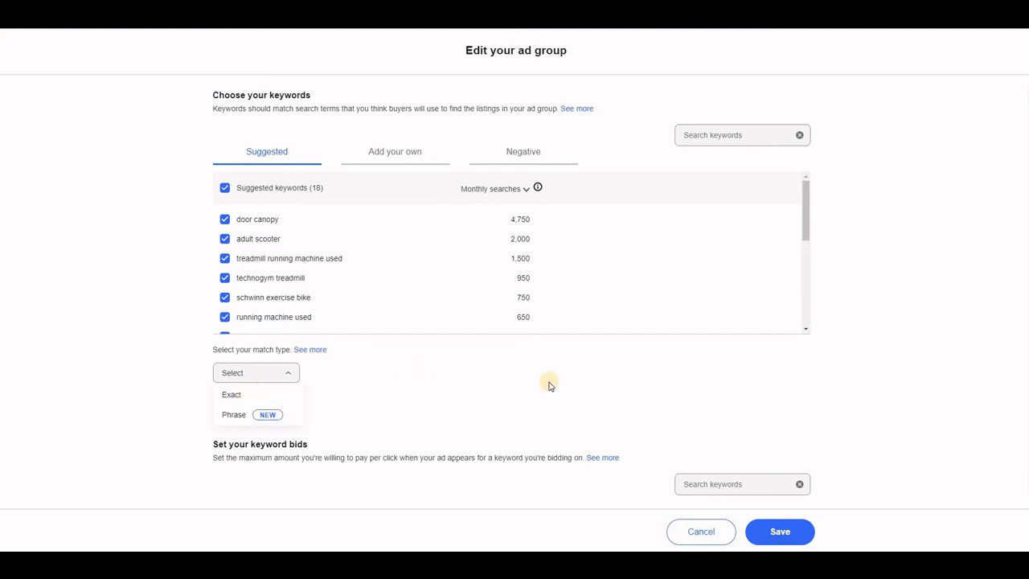
# - Review the ad group's keyword bids, try the flywheel gym keyword's active status switch, and open its bid for editing
pyautogui.scroll(-2, 550, 386)
pyautogui.scroll(-2, 563, 322)
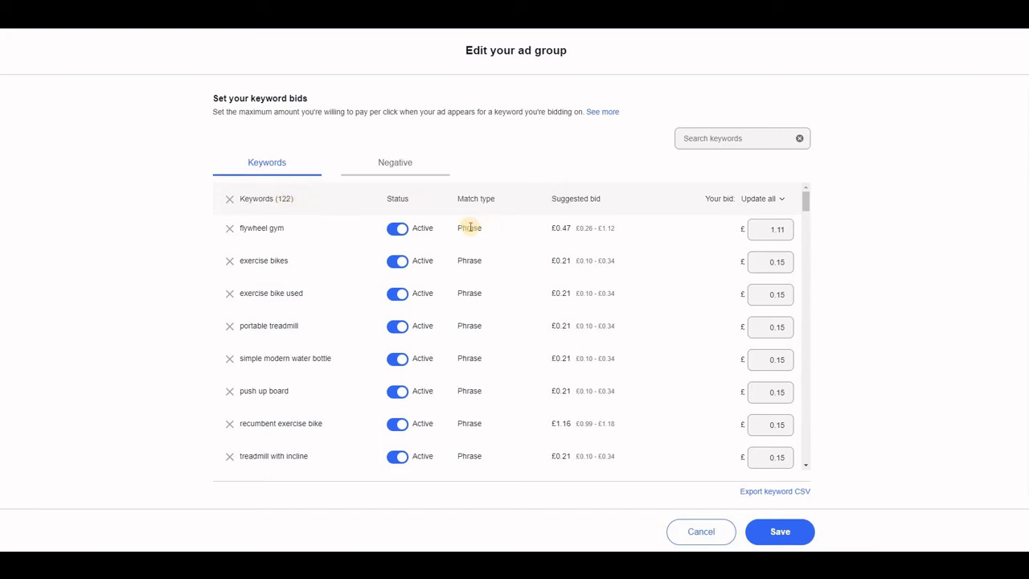
pyautogui.click(397, 229)
pyautogui.click(397, 229)
pyautogui.click(400, 230)
pyautogui.click(788, 229)
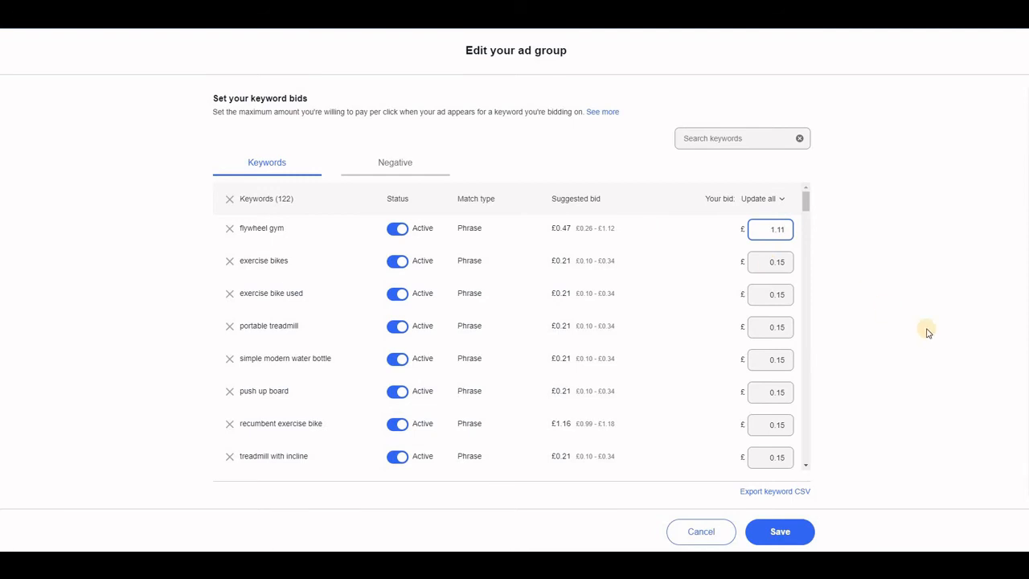
# - Save the Dropship Products ad group and return from the campaign overview to the advertising dashboard
pyautogui.click(781, 533)
pyautogui.click(782, 532)
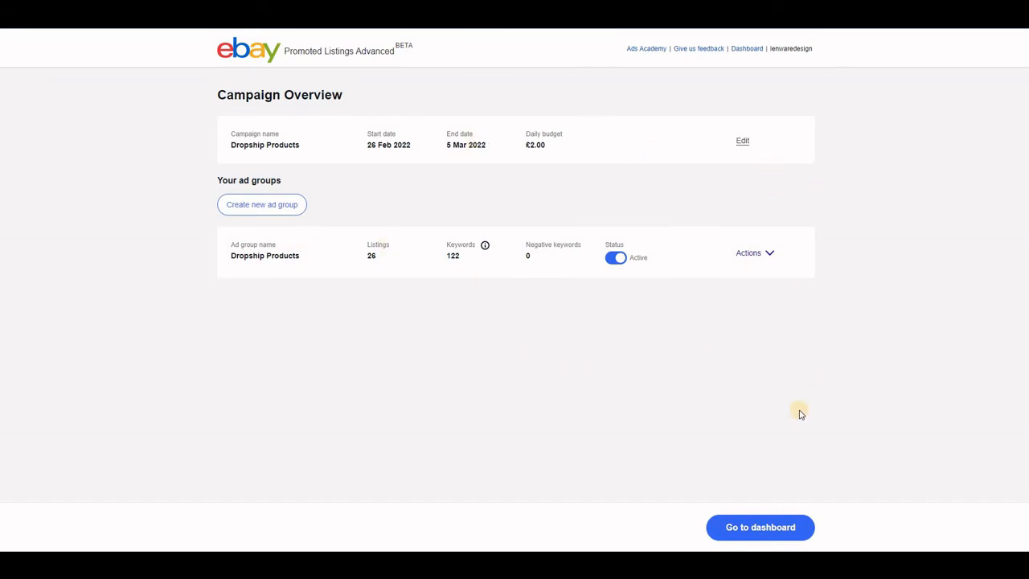
pyautogui.click(754, 534)
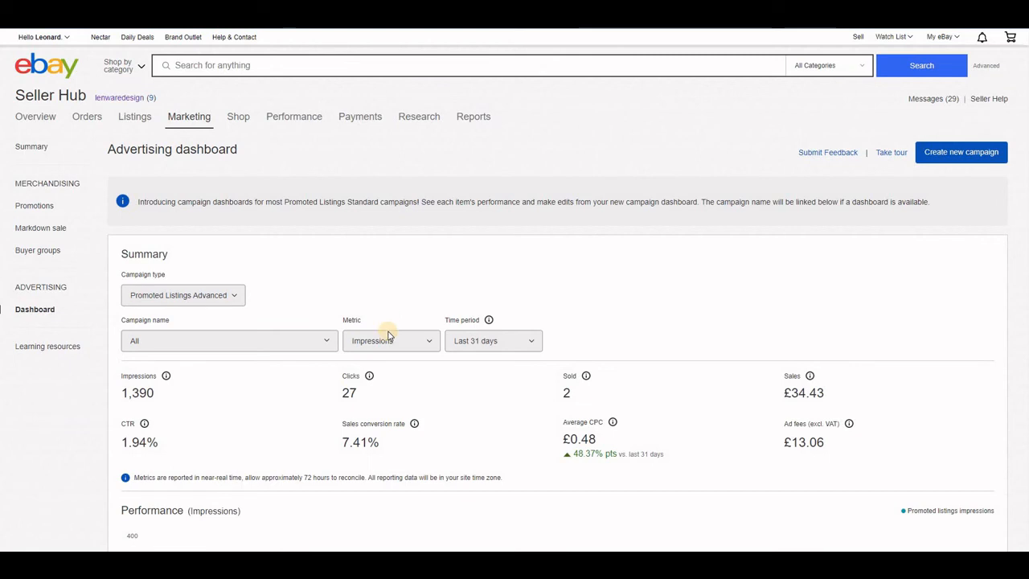
# - Examine the Promoted Listings Advanced impressions graph, the Dropship Products campaign's entry, and the summary figures for clicks, sales and ad fees
pyautogui.scroll(-1, 388, 338)
pyautogui.scroll(-2, 388, 338)
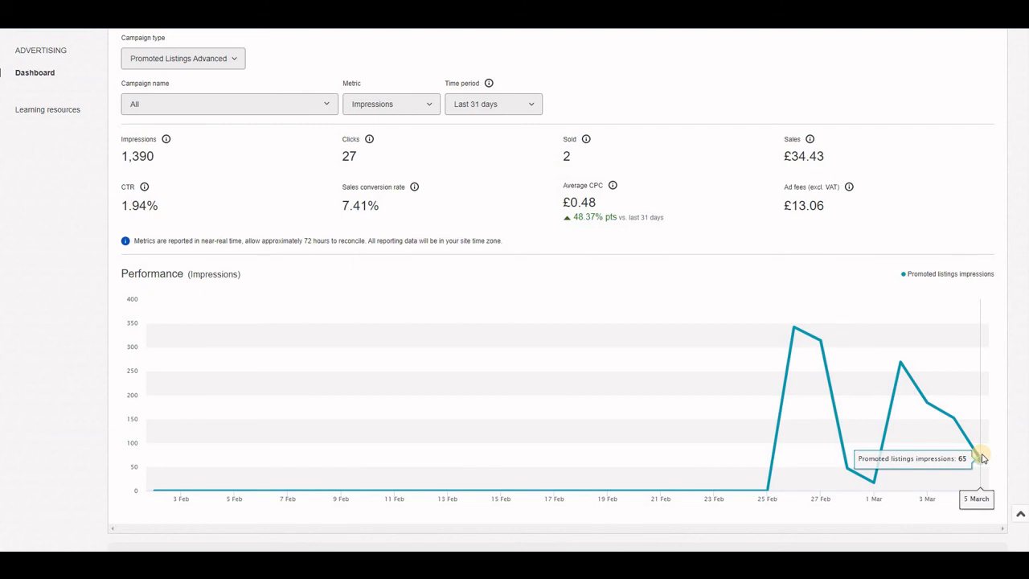
pyautogui.scroll(-3, 415, 266)
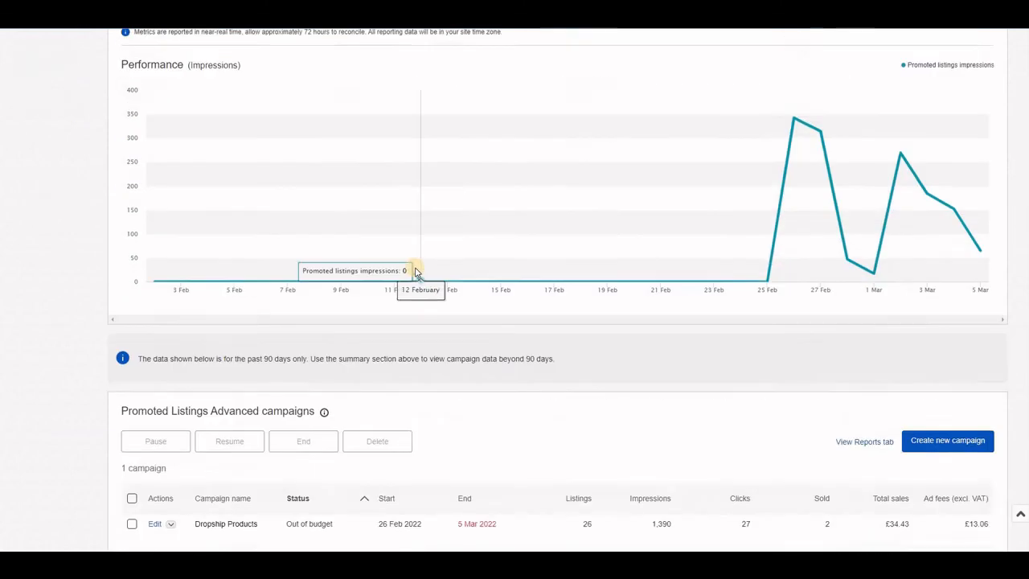
pyautogui.scroll(-2, 415, 271)
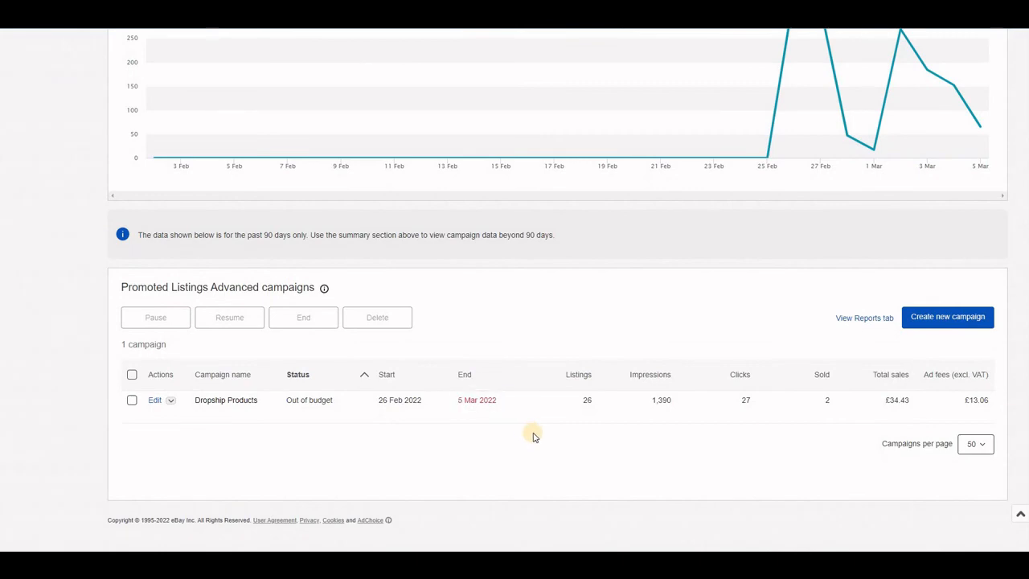
pyautogui.scroll(3, 535, 435)
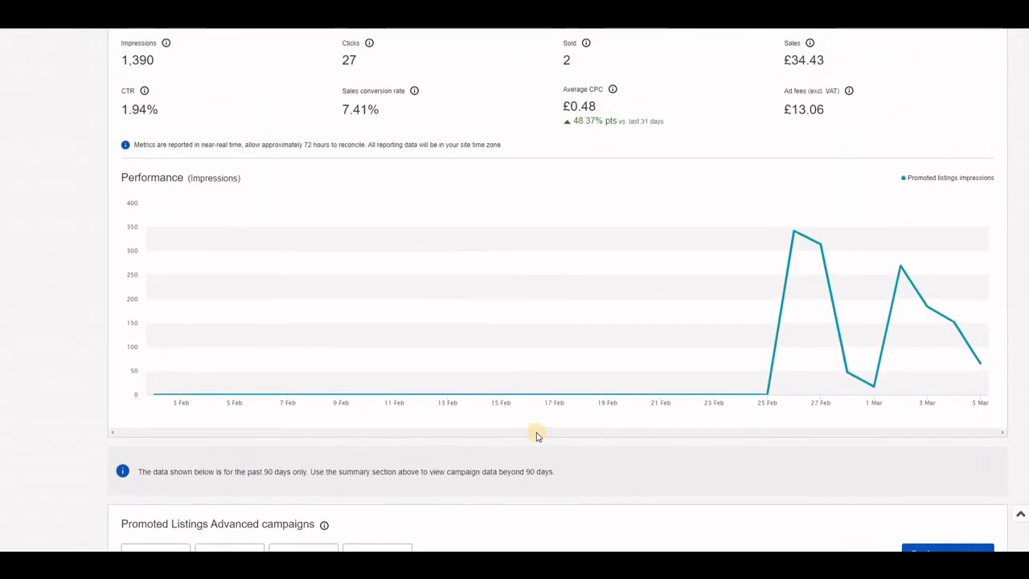
pyautogui.scroll(2, 537, 435)
pyautogui.scroll(-2, 537, 435)
pyautogui.scroll(2, 537, 435)
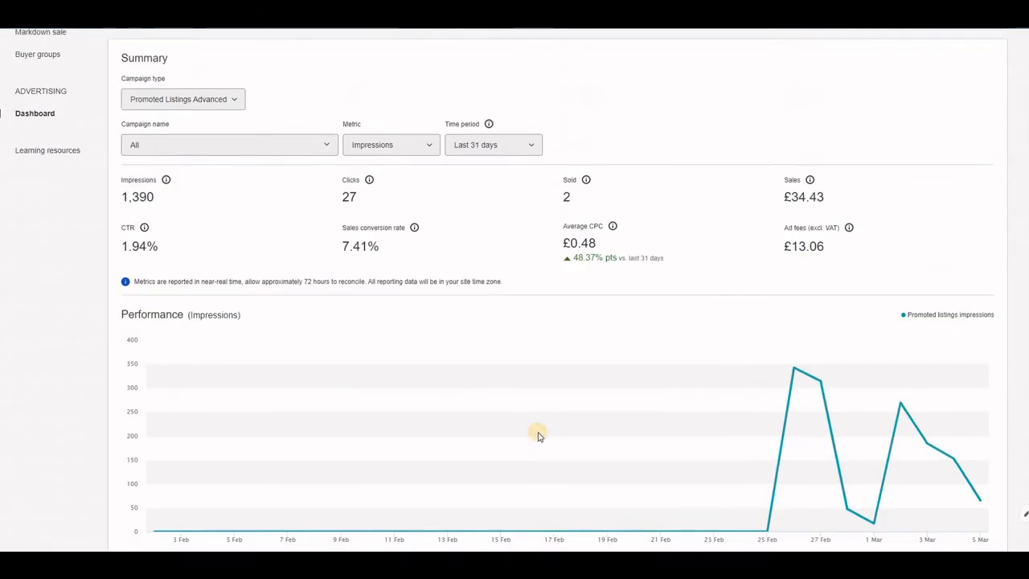
pyautogui.scroll(1, 539, 435)
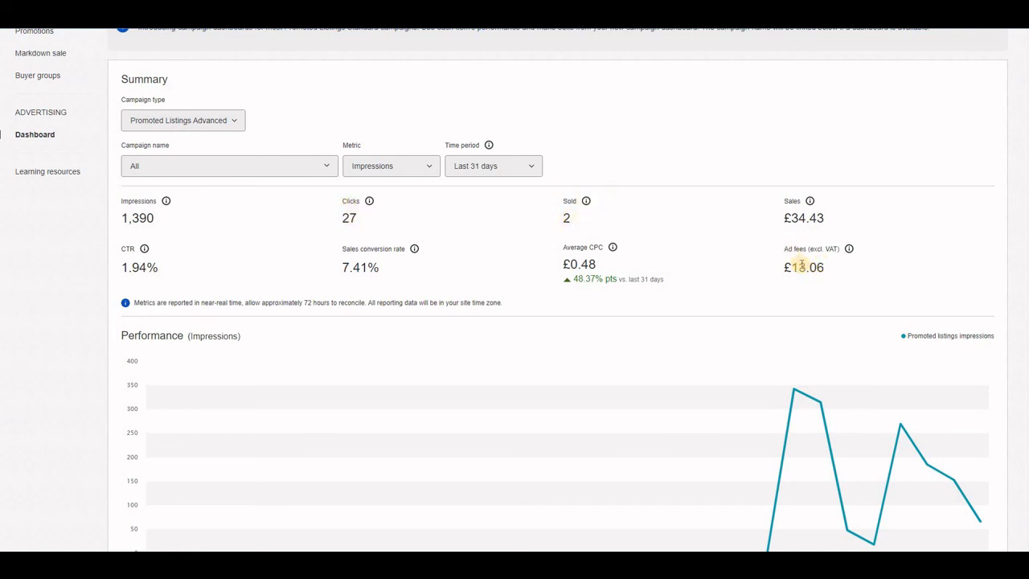
pyautogui.scroll(-3, 636, 351)
pyautogui.scroll(-3, 638, 354)
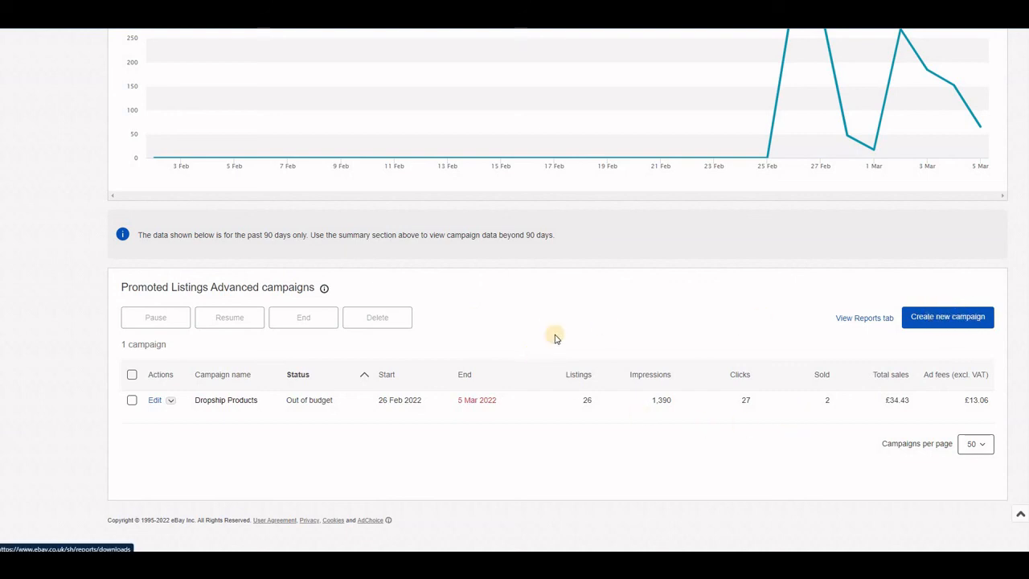
pyautogui.scroll(2, 552, 344)
pyautogui.scroll(5, 551, 348)
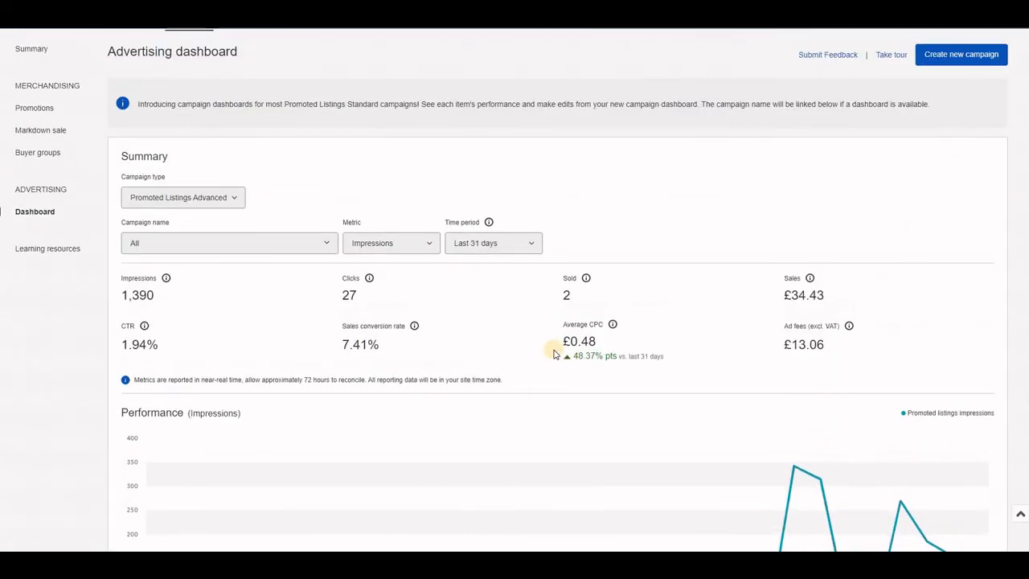